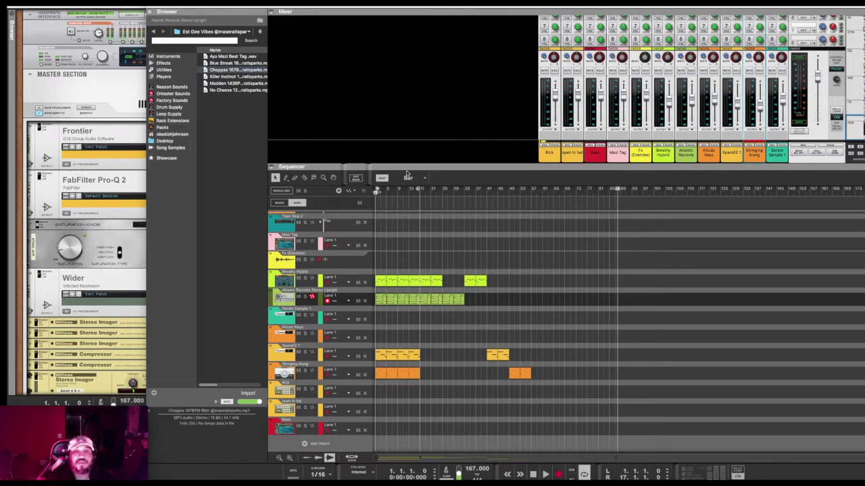
- Show the Spectrum EQ window, play the full beat from bar 1, and return the song position to the start
key(F2)
click(418, 192)
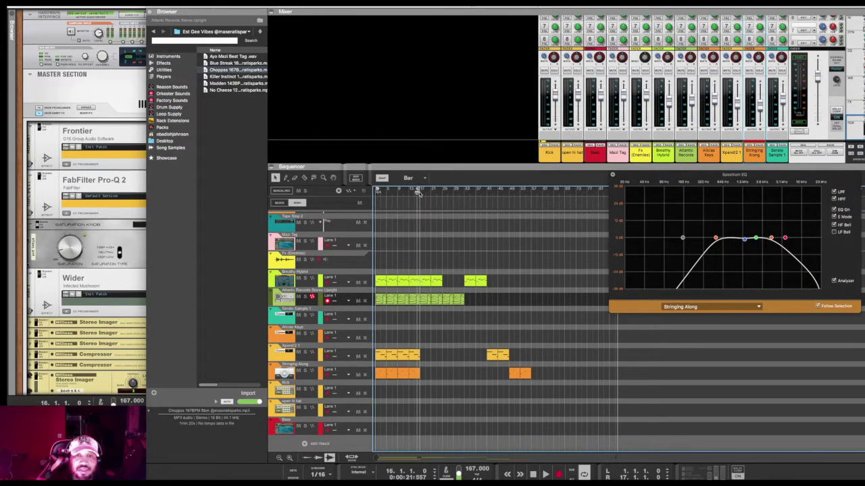
click(374, 193)
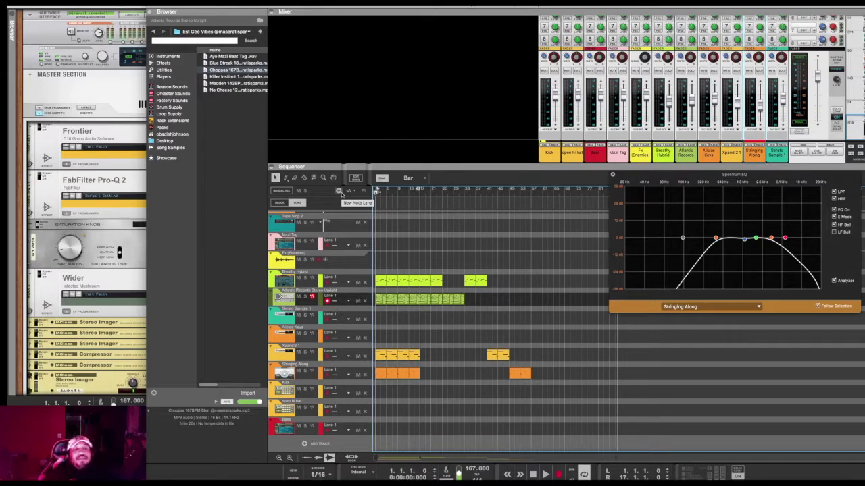
key(space)
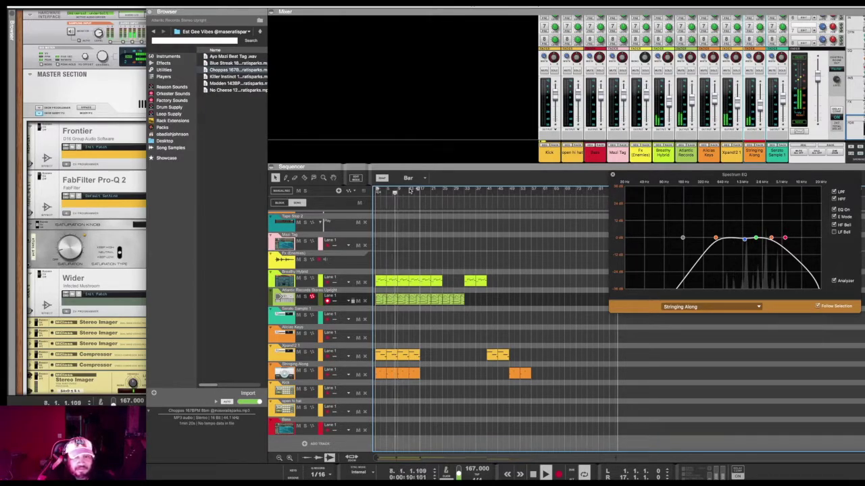
key(space)
key(space)
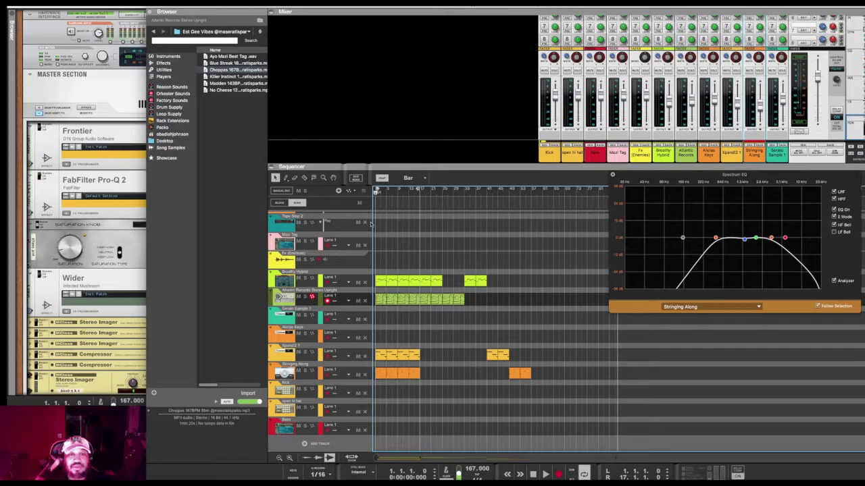
click(396, 193)
mouse_move(396, 197)
mouse_down()
mouse_move(419, 196)
mouse_move(338, 195)
mouse_up()
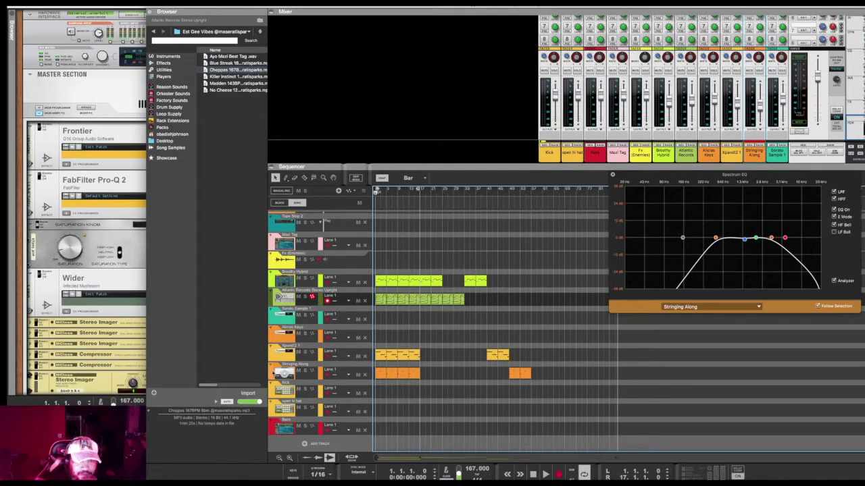
- Select the Atlantic Records Stereo Upright track and show its devices in the rack in full
click(276, 372)
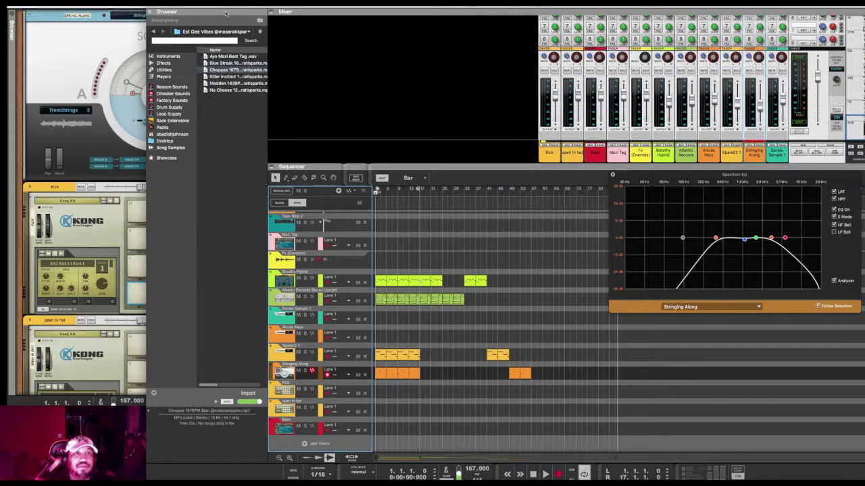
mouse_move(248, 8)
mouse_down()
mouse_move(360, 9)
mouse_move(236, 8)
mouse_up()
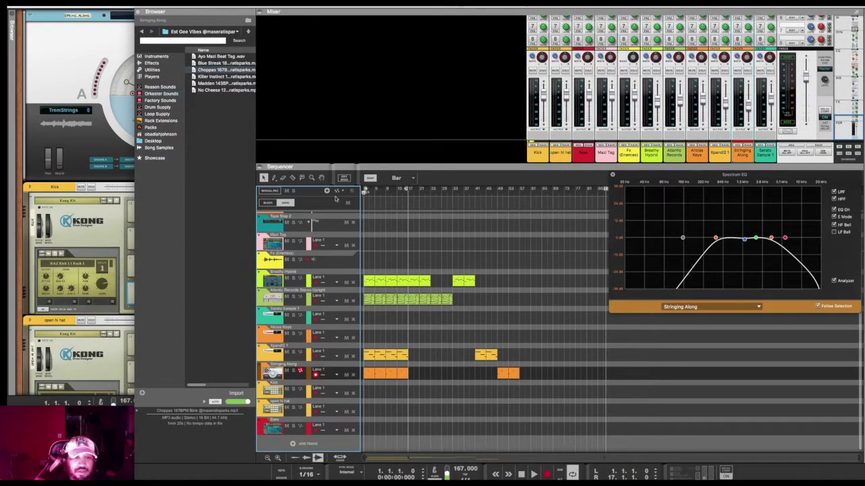
click(267, 297)
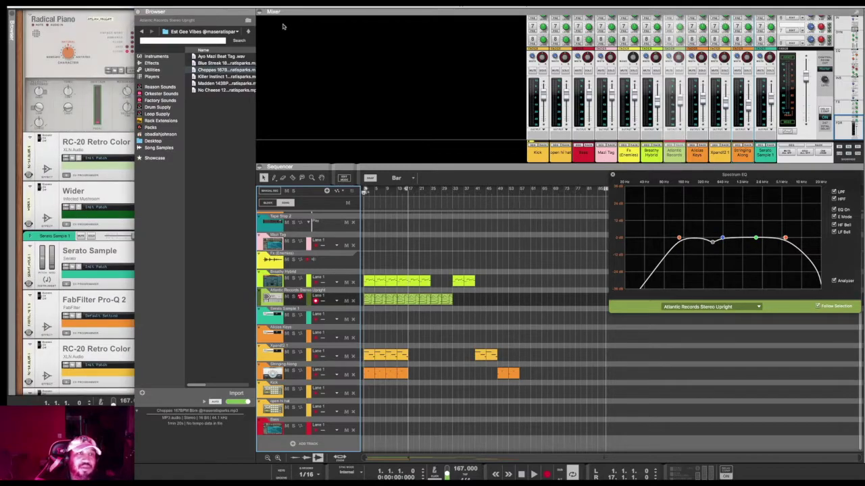
drag(266, 10, 288, 10)
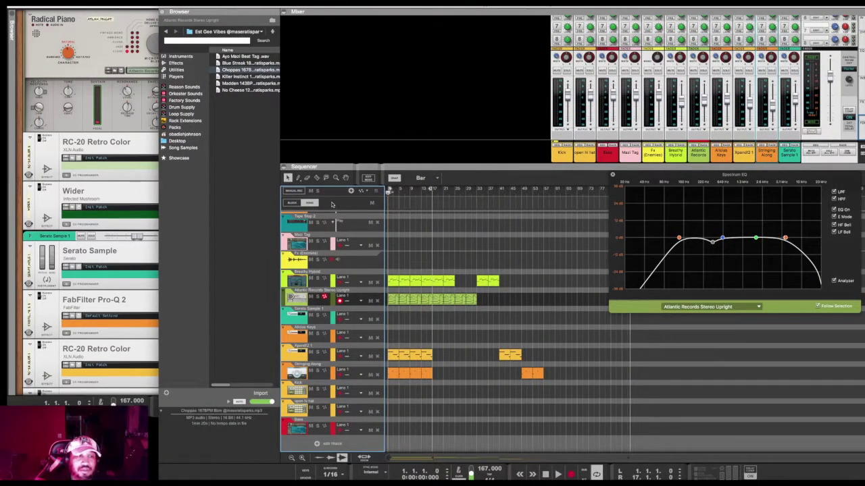
key(F3)
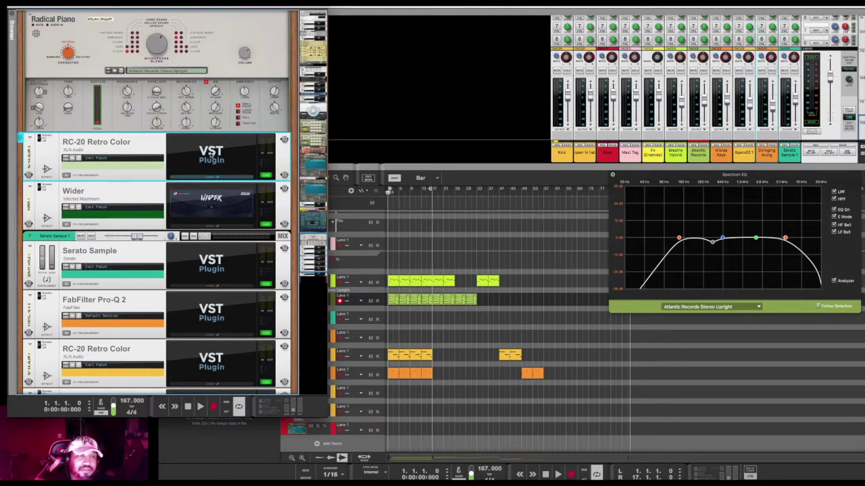
- Inspect the settings of the RC-20 Retro Color effect on the Radical Piano, and close its window
click(211, 171)
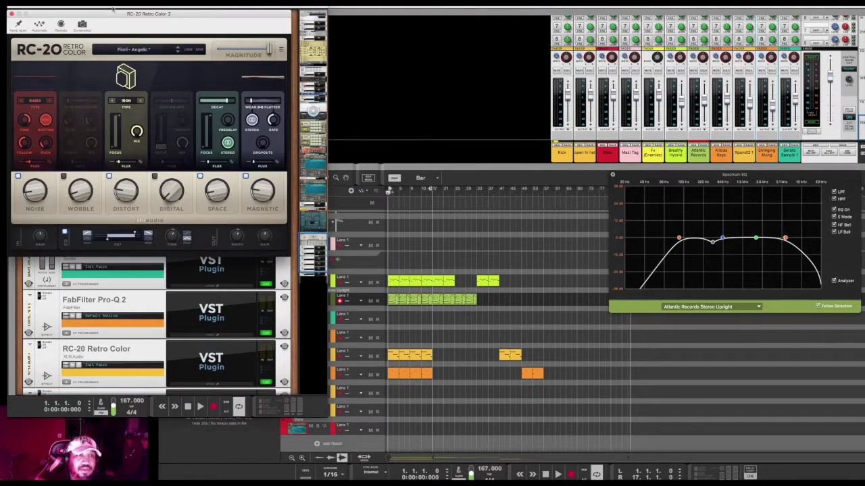
drag(119, 16, 168, 20)
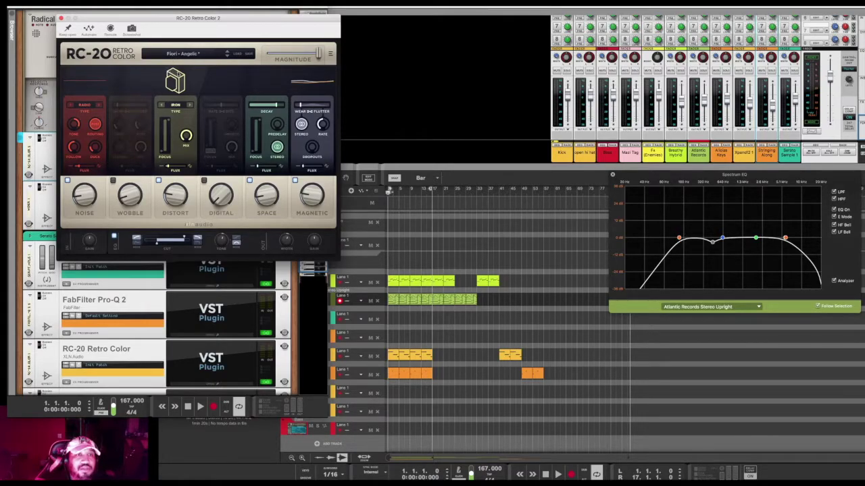
drag(157, 19, 138, 14)
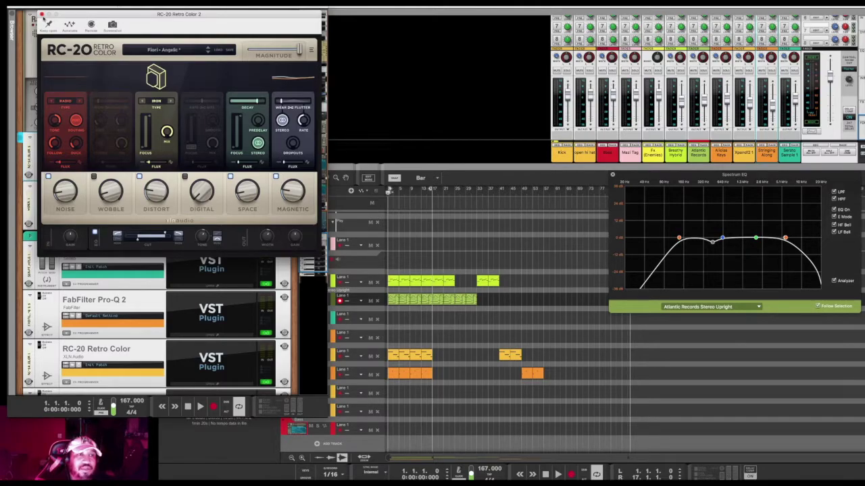
click(42, 14)
- Check the stereo width setting of the Wider effect below RC-20 Retro Color, and close its window
click(103, 196)
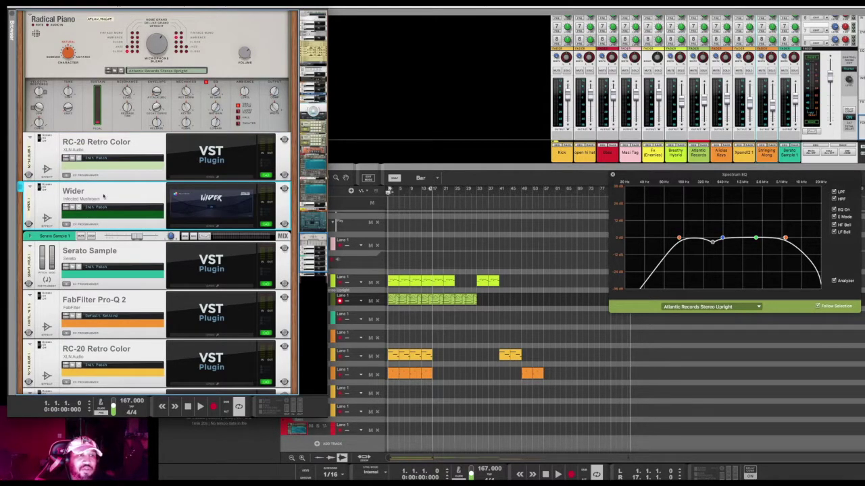
click(229, 213)
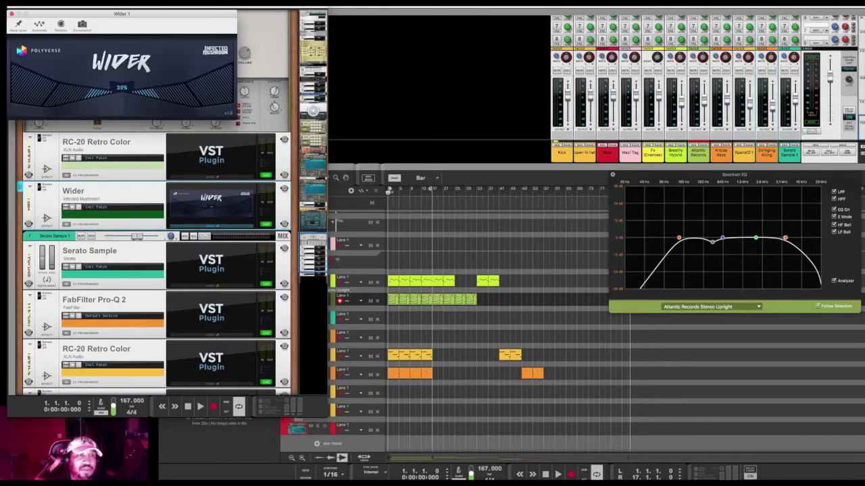
click(11, 14)
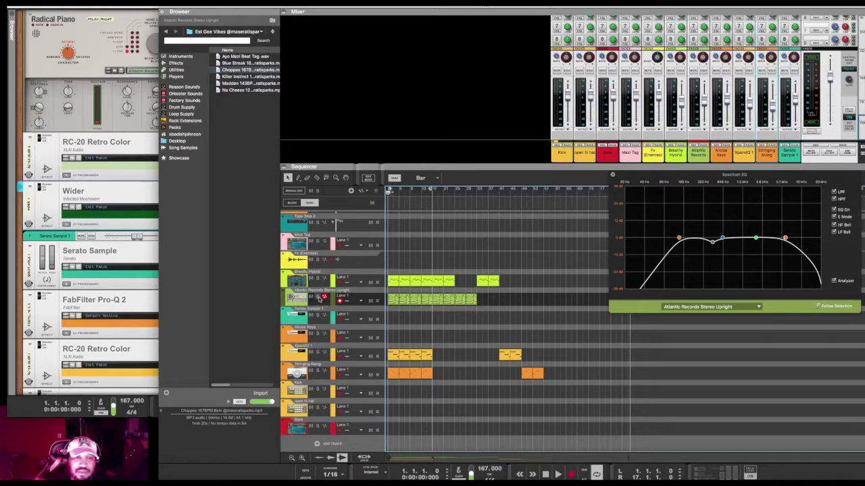
- Play the Atlantic Records Stereo Upright track soloed and move its low-frequency EQ band to about 249.5 Hz with -0.95 dB gain
key(space)
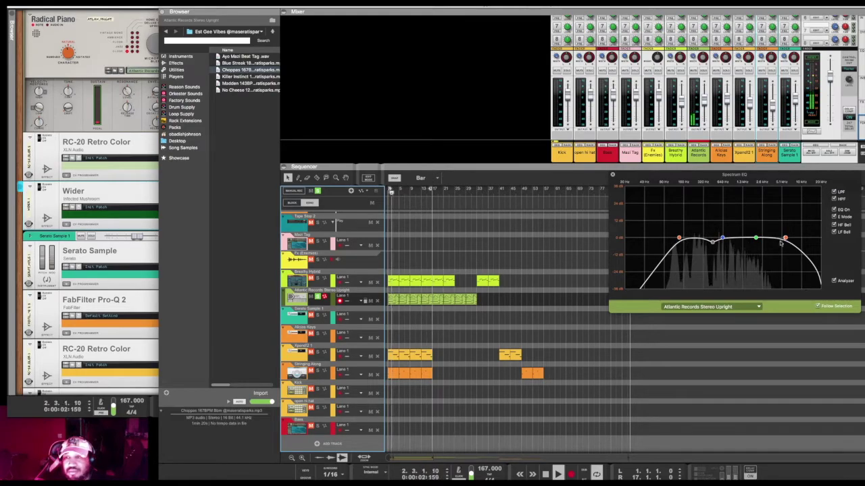
drag(713, 242, 696, 239)
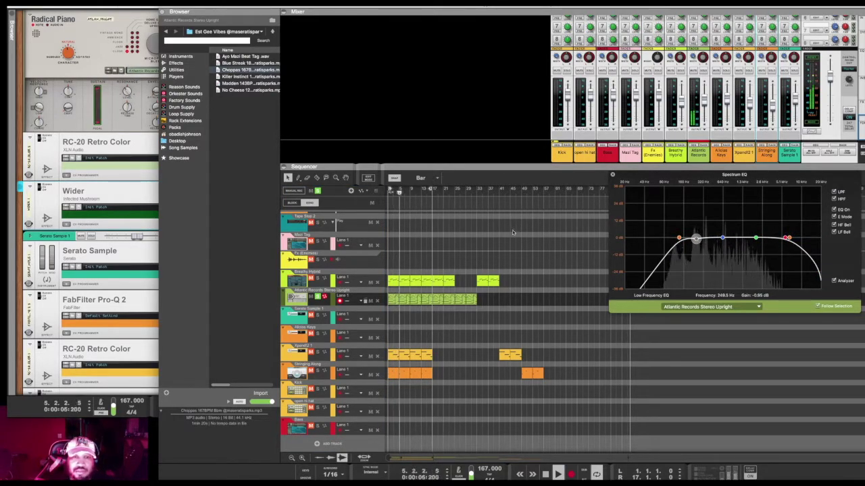
key(space)
- Examine the notes in the first Atlantic Records Stereo Upright clip, return to the arrangement, and unsolo the track
click(396, 300)
key(Tab)
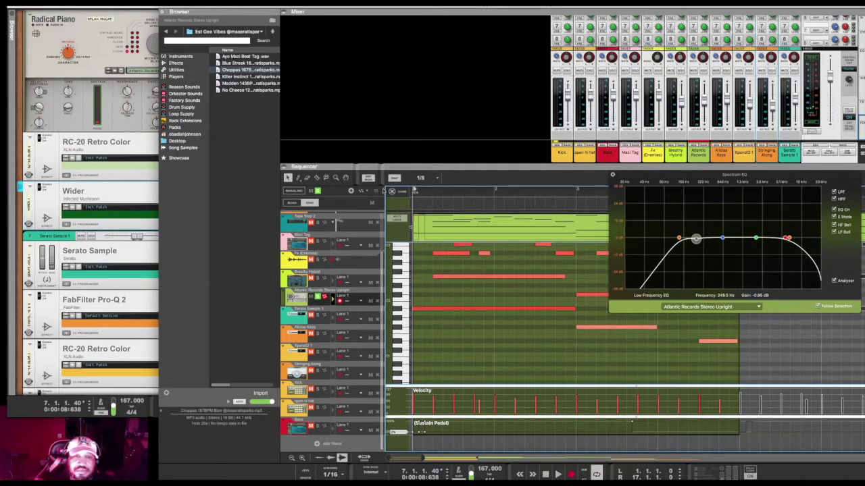
key(Tab)
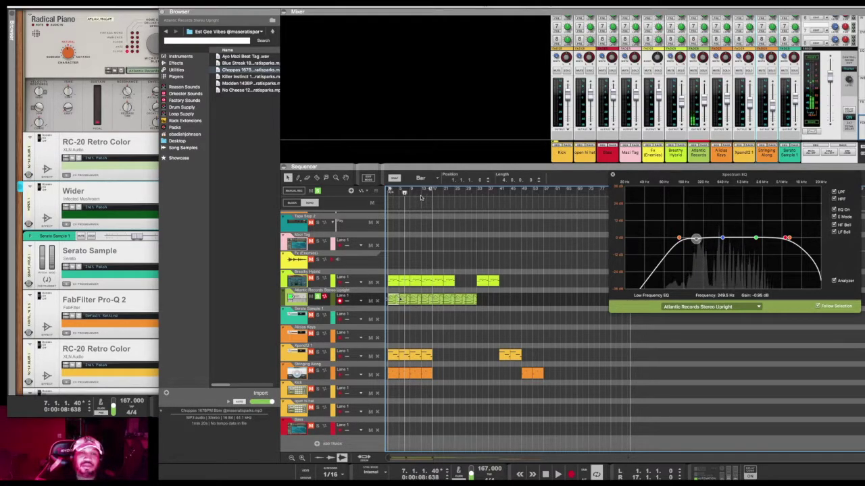
key(space)
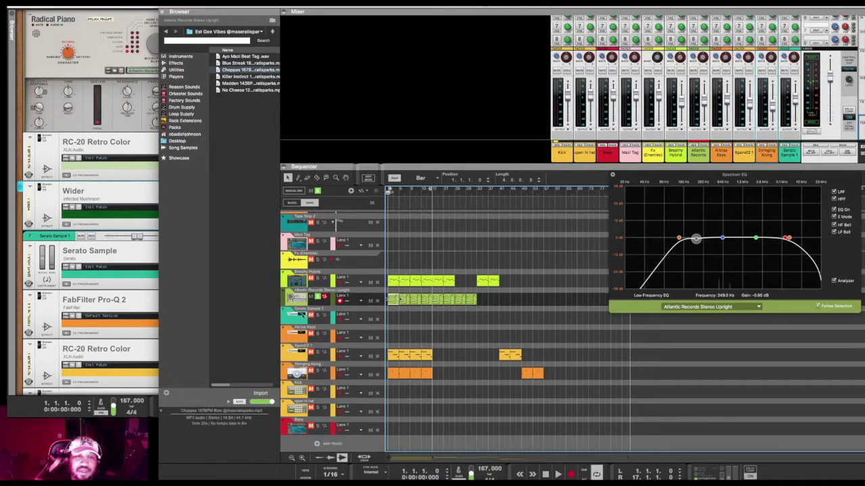
click(290, 292)
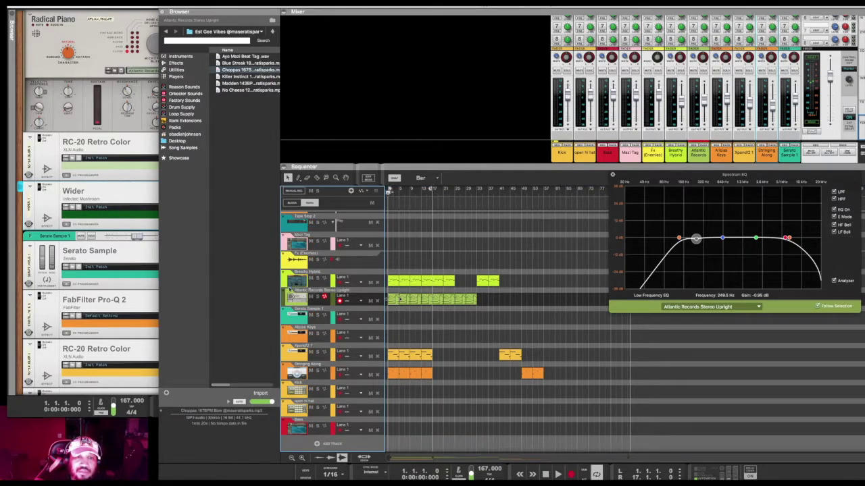
- Select the Xpand!2 1 track, inspect the patch loaded in its Xpand!2 instrument, and close the plugin window
click(294, 357)
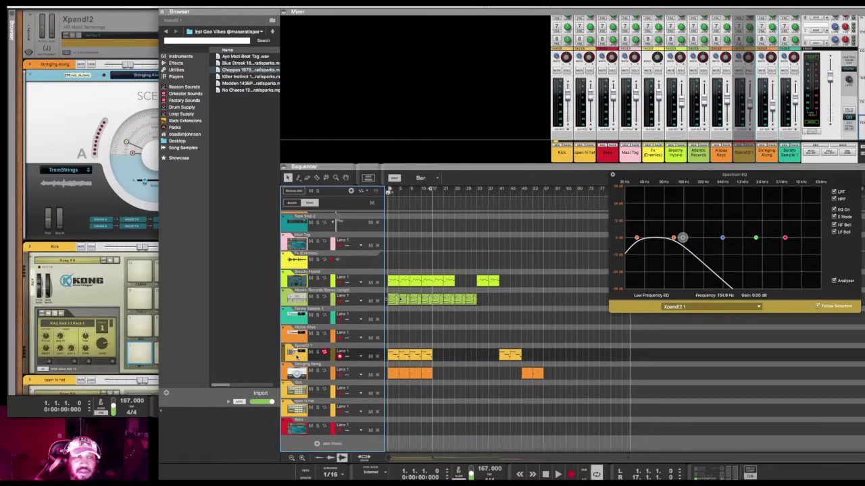
key(F3)
key(F3)
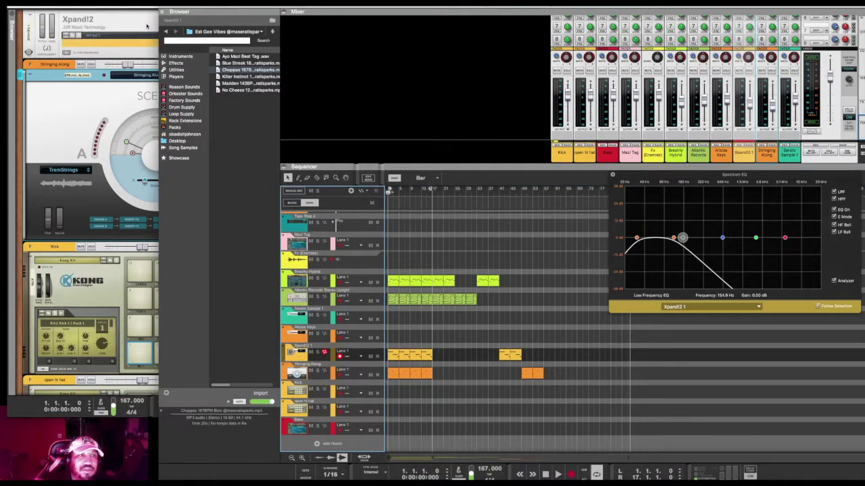
key(F3)
click(217, 38)
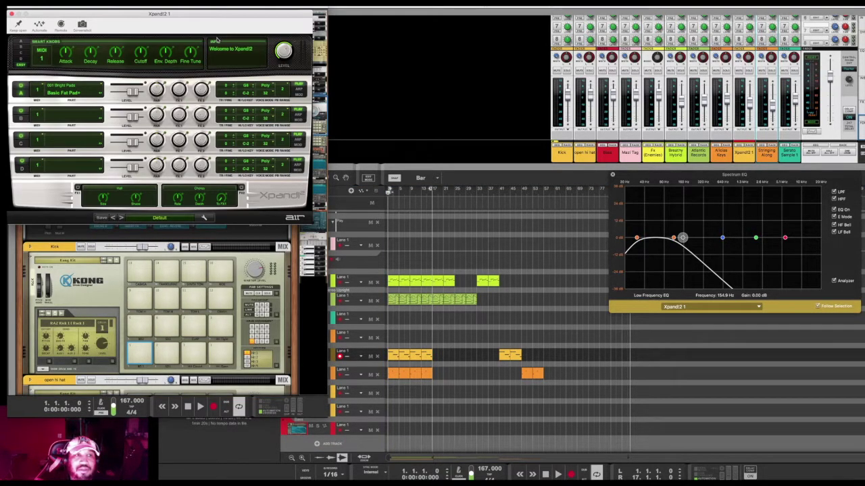
drag(128, 17, 189, 32)
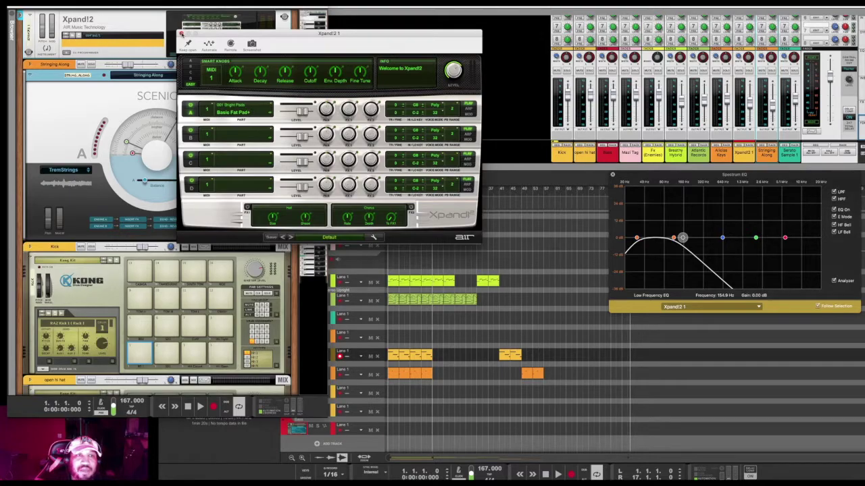
click(181, 33)
key(F3)
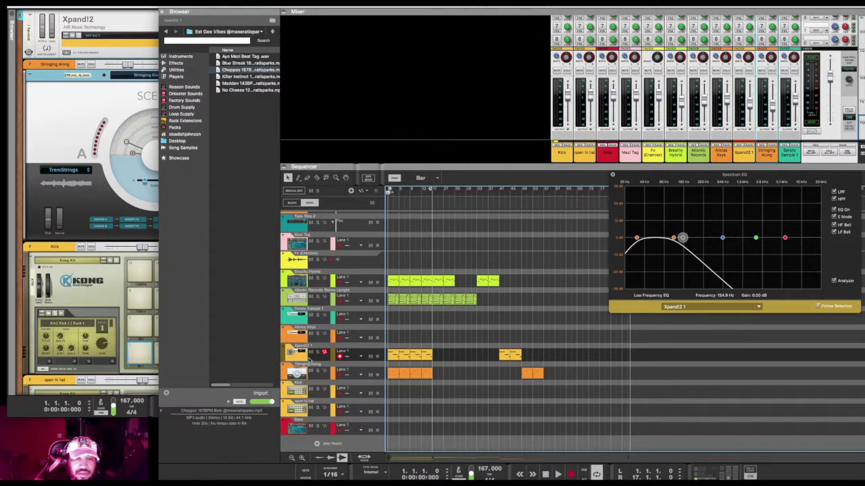
- Play the Xpand!2 1 track soloed, set its low-pass filter to 100 Hz, and unsolo the track
key(space)
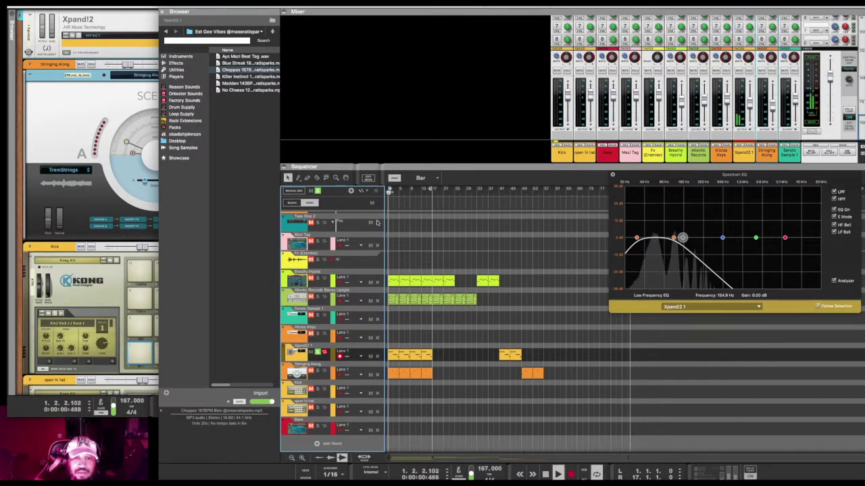
click(669, 238)
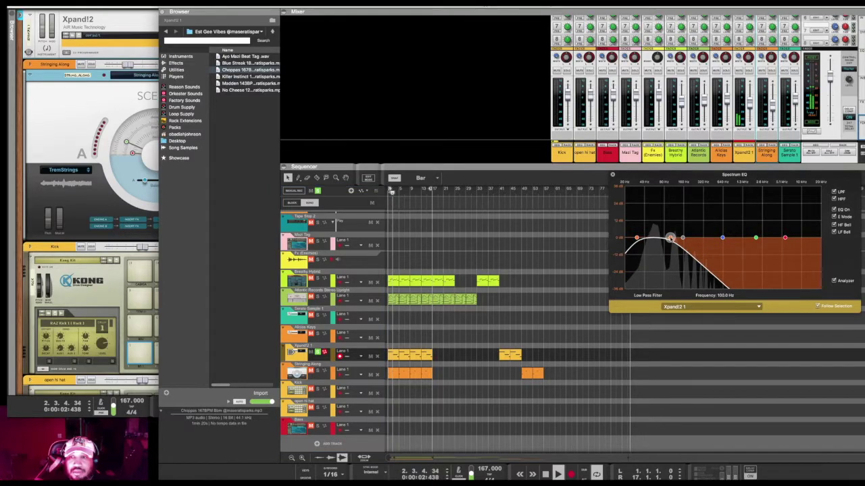
mouse_move(668, 237)
mouse_down()
mouse_move(782, 238)
mouse_move(659, 238)
mouse_move(669, 238)
mouse_up()
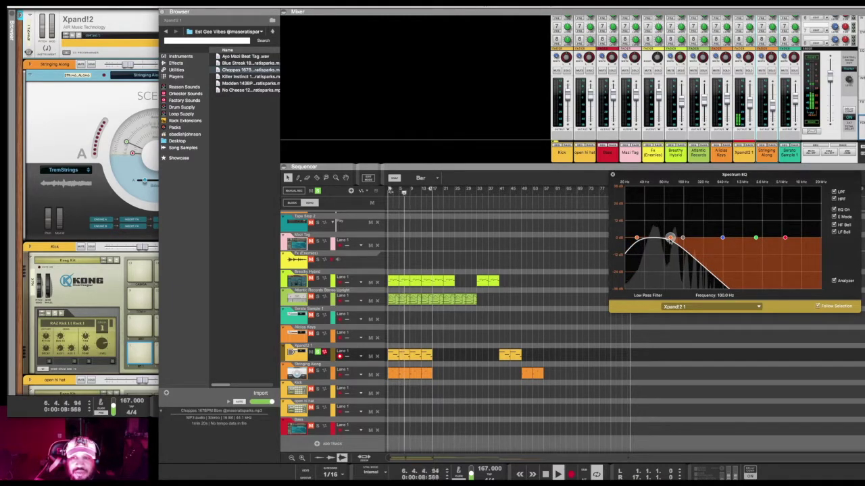
click(683, 237)
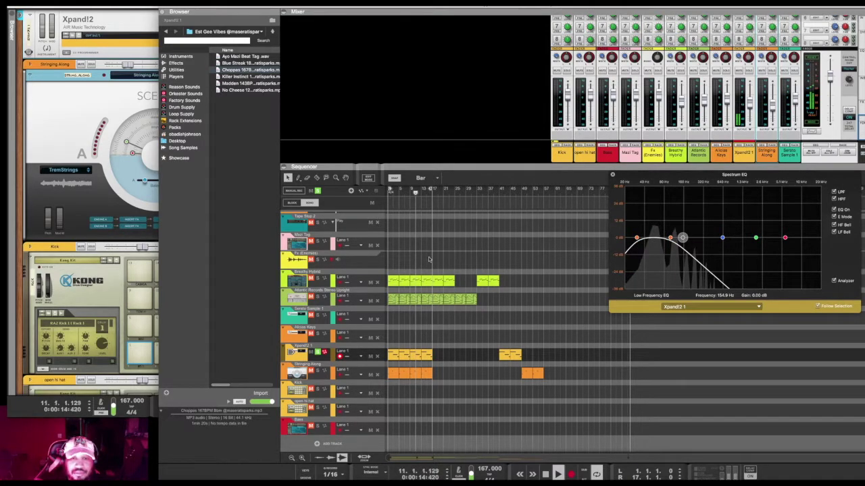
key(space)
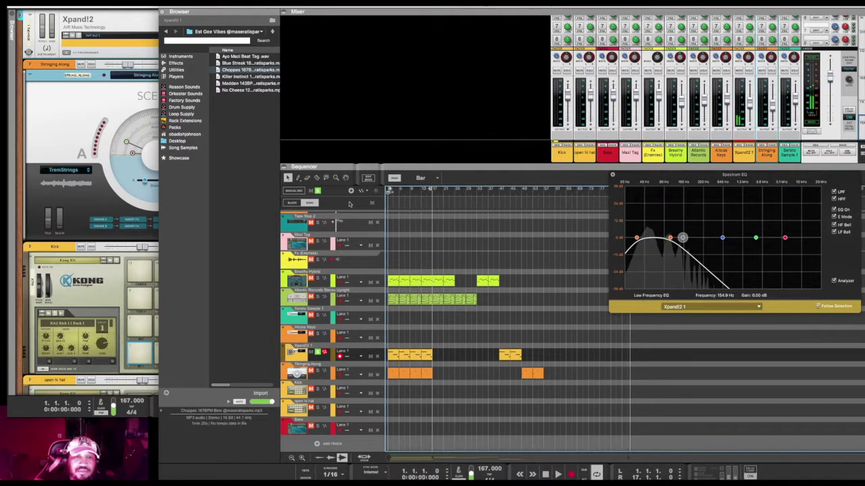
click(317, 353)
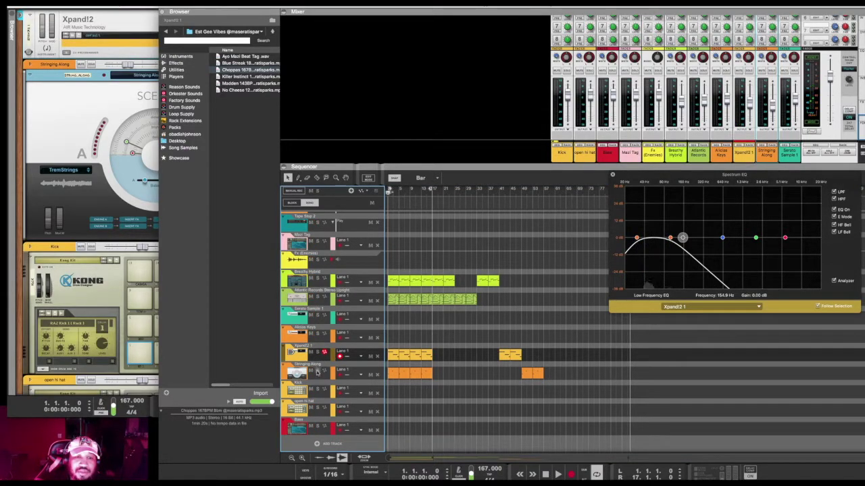
- Solo the Stringing Along track, play it back, and move its low-pass filter to about 5.52 kHz
click(317, 371)
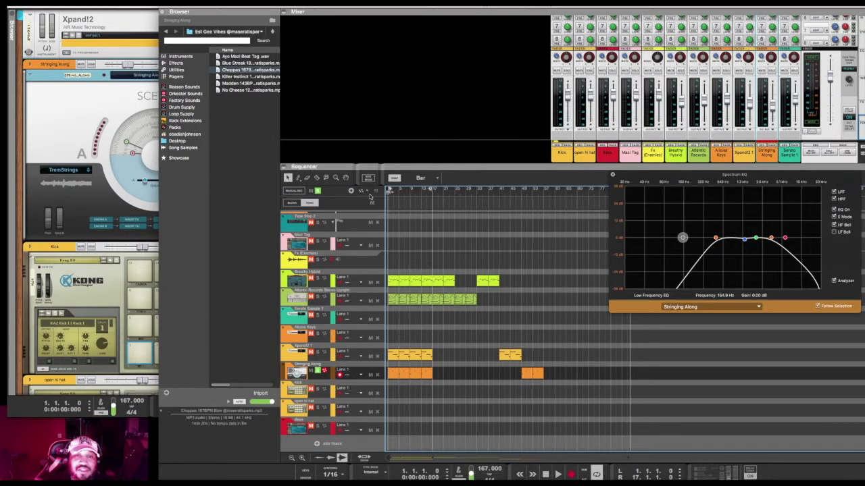
key(space)
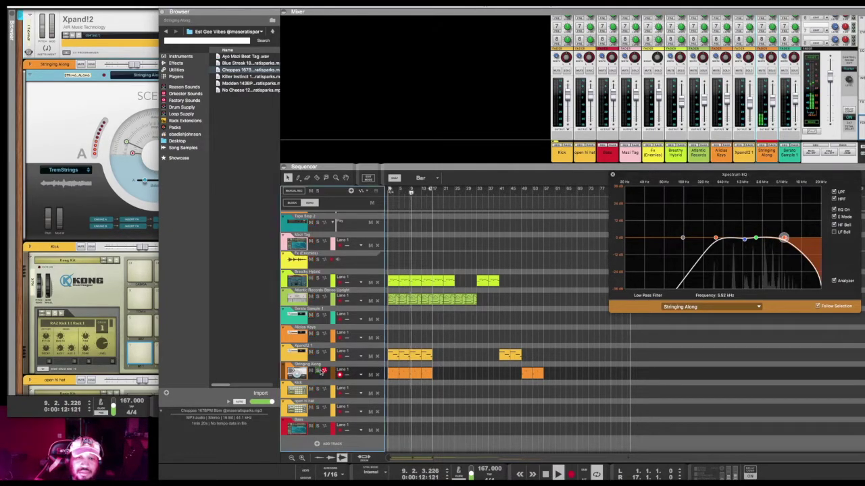
- Stop the Stringing Along playback, return to the start of the song, and unsolo the track
key(space)
key(Home)
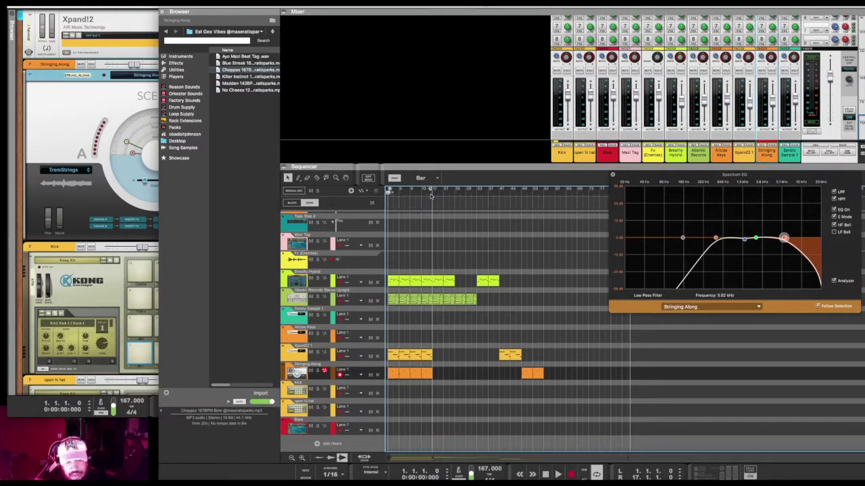
- Select the Breathy Hybrid track, shift the sequencer window for more room, and play the track soloed
click(288, 285)
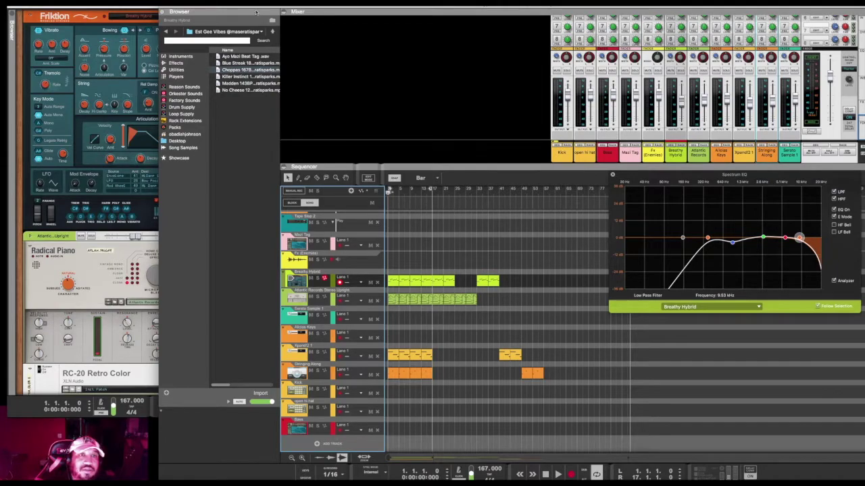
drag(255, 11, 224, 8)
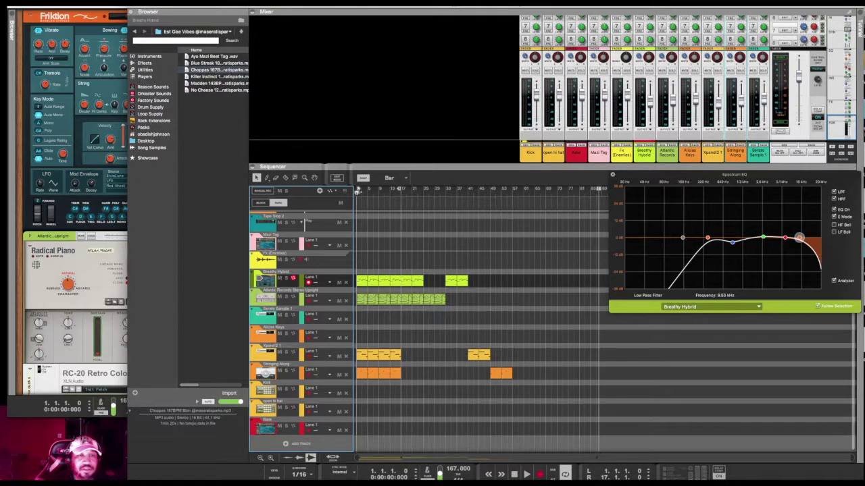
click(282, 278)
key(space)
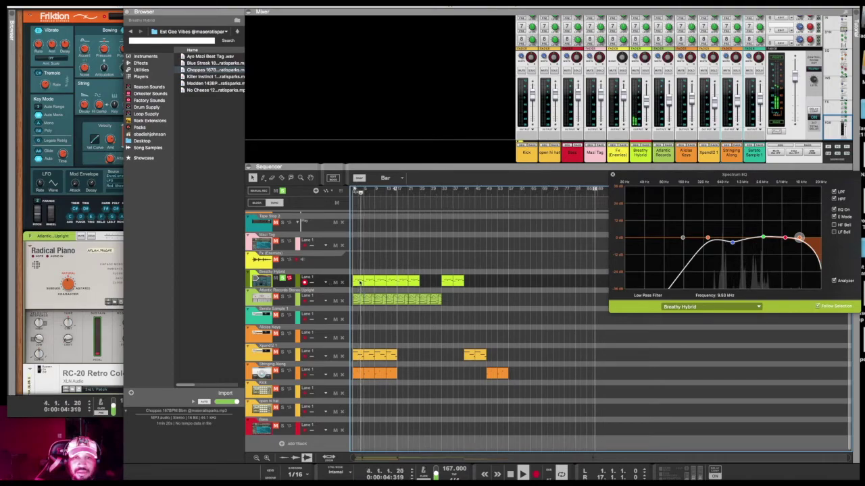
- Examine the notes in the first Breathy Hybrid clip, return to the arrangement, and stop playback
double_click(398, 280)
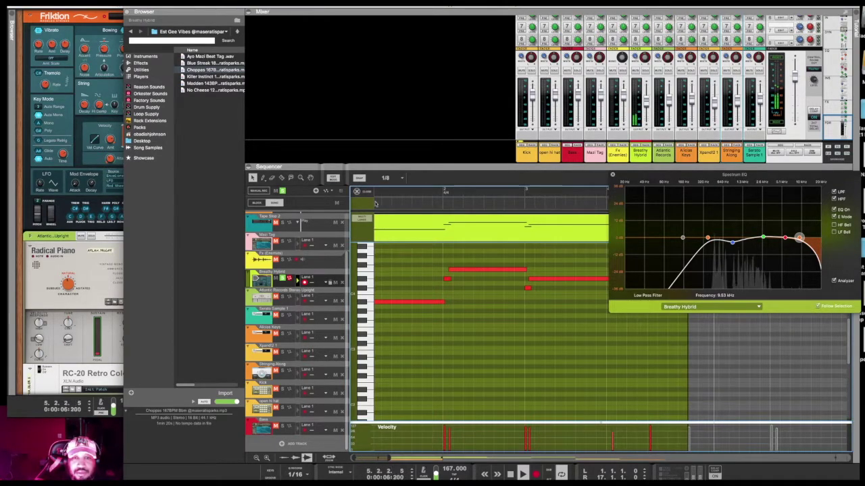
click(356, 191)
key(space)
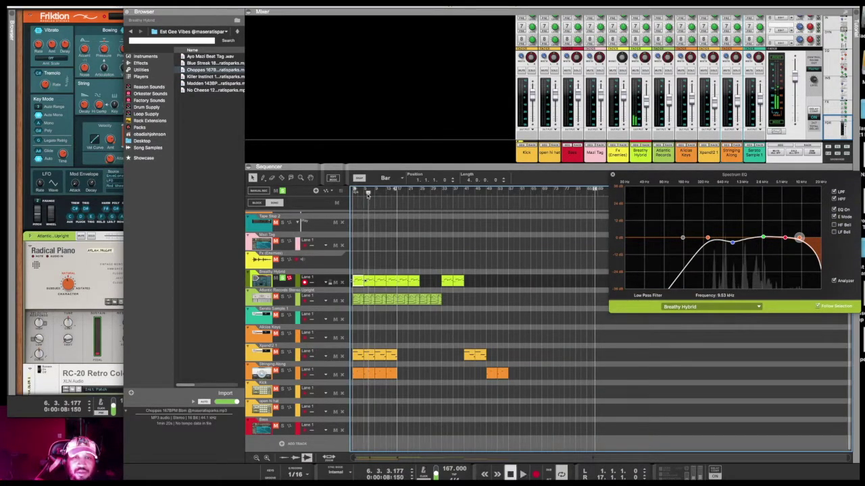
- Lower the Breathy Hybrid track's high-pass filter slightly and move its low-mid EQ band to about 656 Hz
click(707, 238)
drag(707, 239, 724, 240)
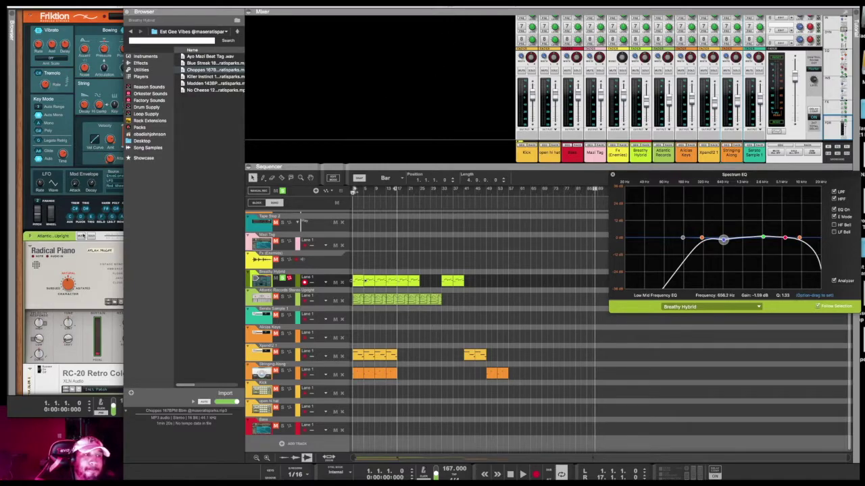
- Review the Friktion instrument behind Breathy Hybrid in the rack, check its low-frequency EQ band, and return to the sequencer
key(F3)
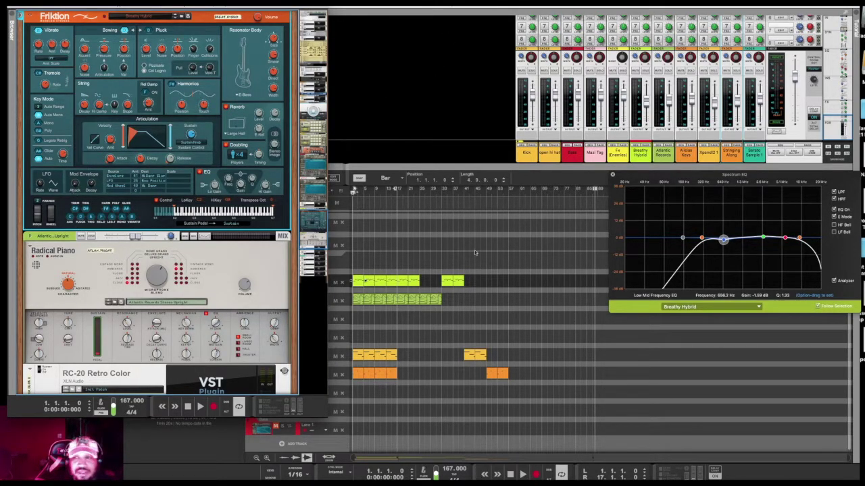
click(682, 238)
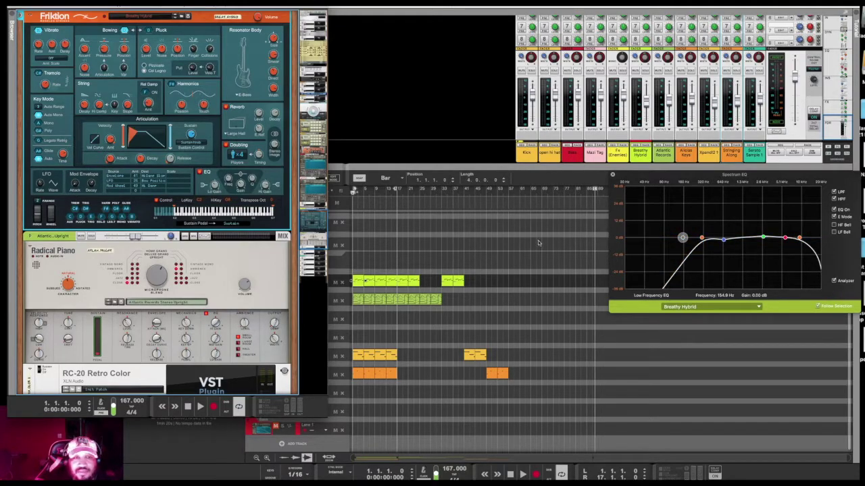
key(F3)
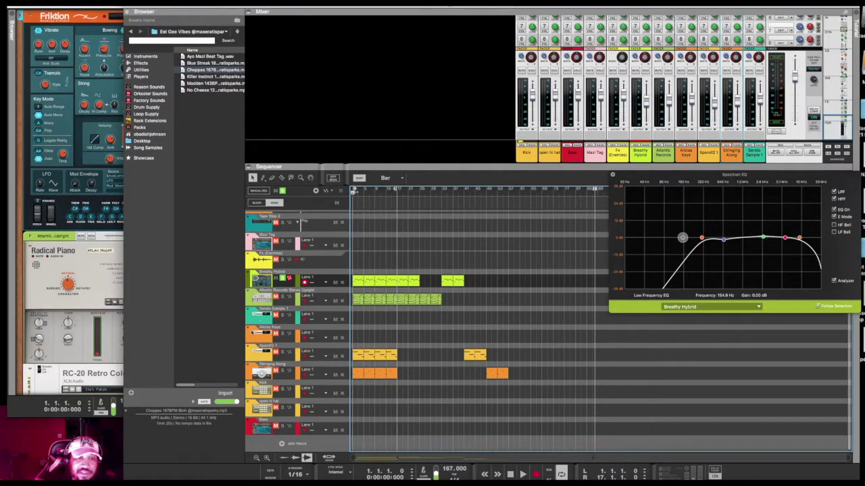
- Select the Xpand!2 1 track, review its instrument alongside the Scenic device in the rack, and return to the sequencer
click(250, 358)
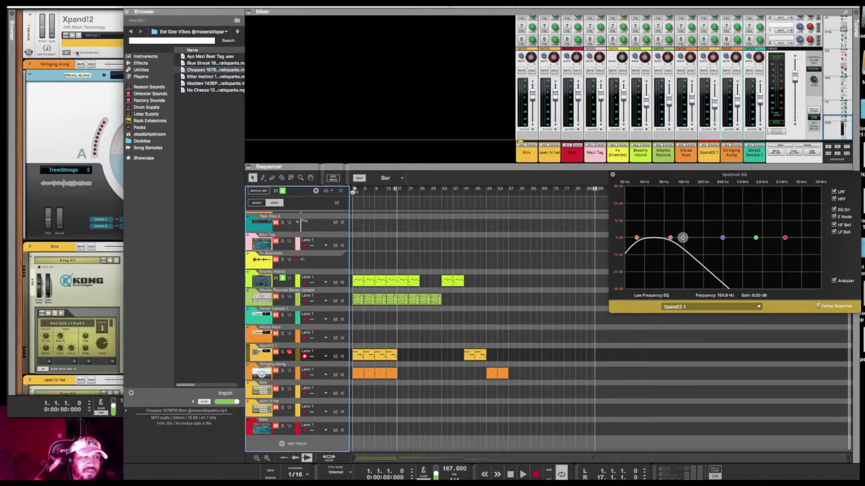
key(F3)
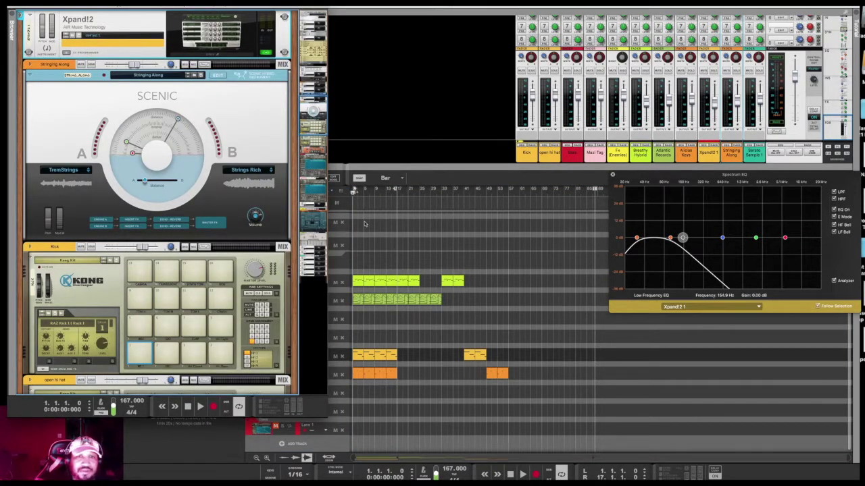
key(F3)
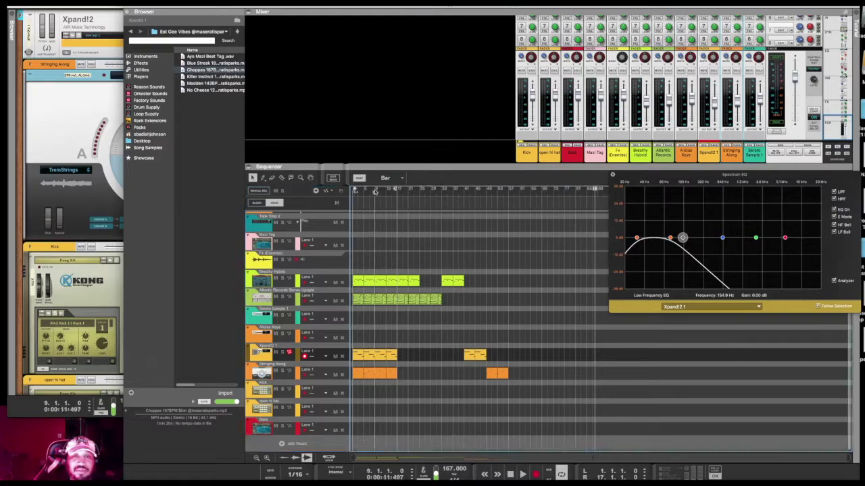
- Play the arrangement from bar 9 with all tracks unsoloed to hear the melodic parts together
key(space)
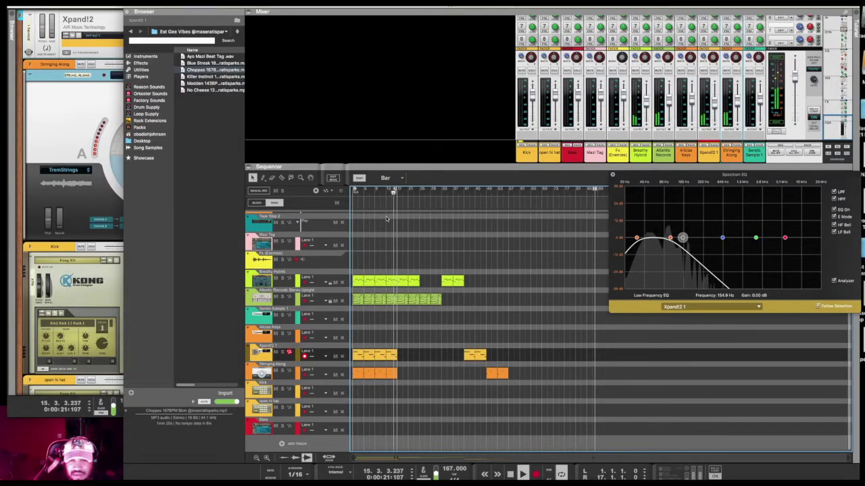
key(space)
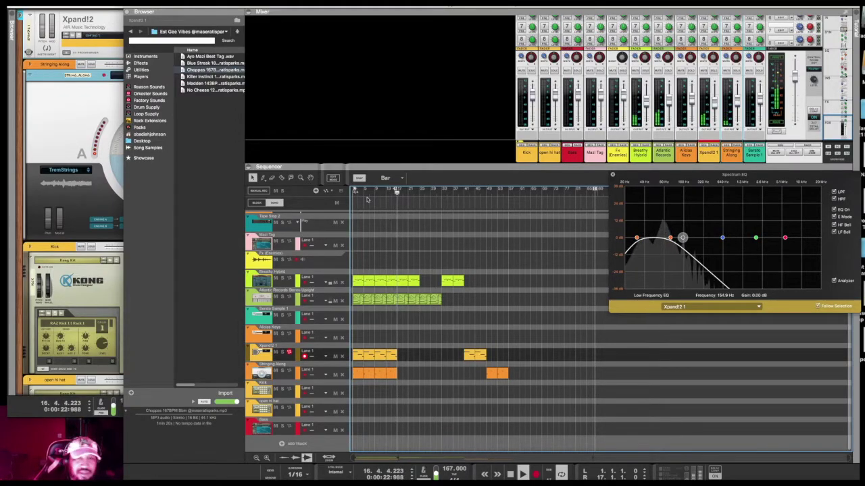